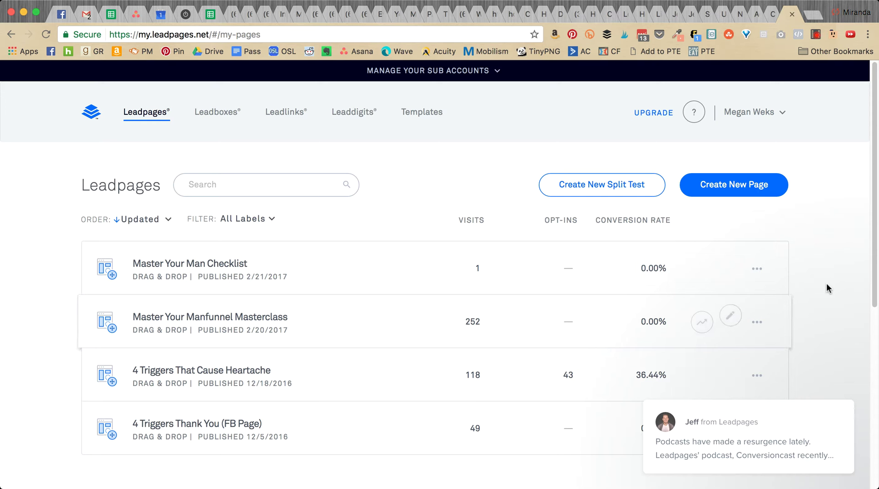
Clear the chat message popup covering the landing pages list.
{"action": "mouse_move", "coordinate": [806, 415]}
{"action": "left_click", "coordinate": [840, 385]}
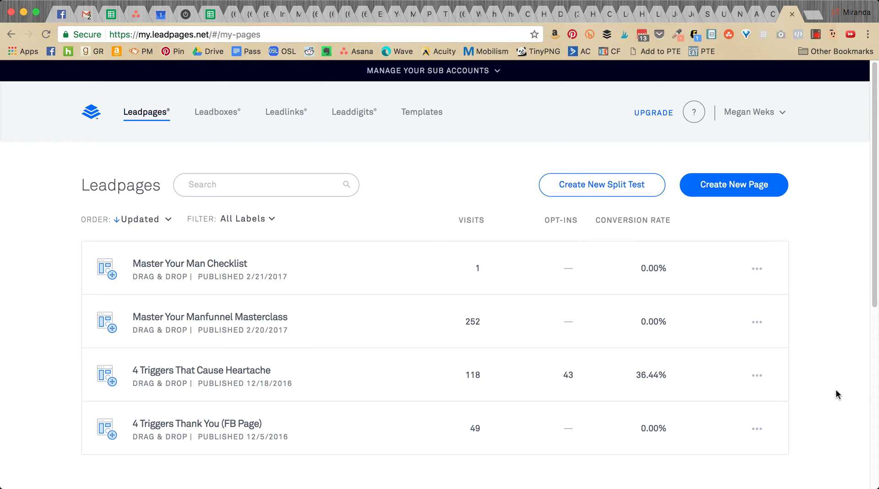
Go to the Lead Magnets section from the account name menu.
{"action": "left_click", "coordinate": [757, 115]}
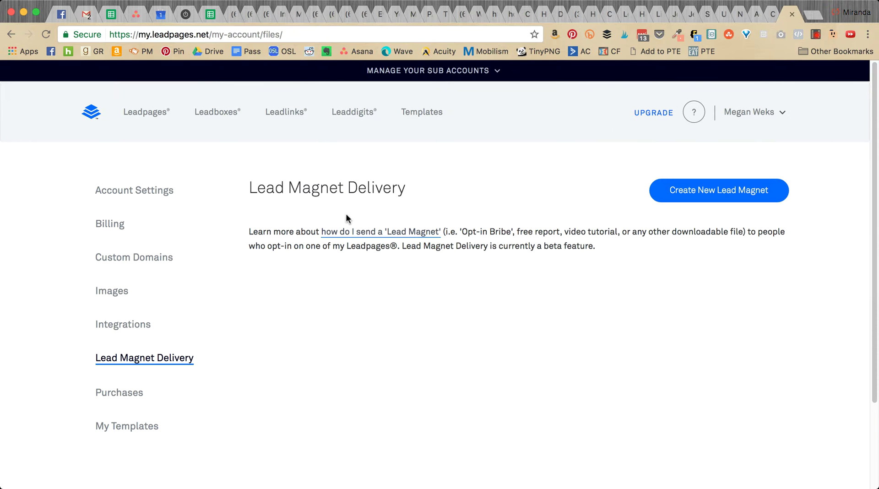
Create a new lead magnet from the Master Your Man PDF named 'Master Your Man Checklist'.
{"action": "left_click", "coordinate": [715, 189]}
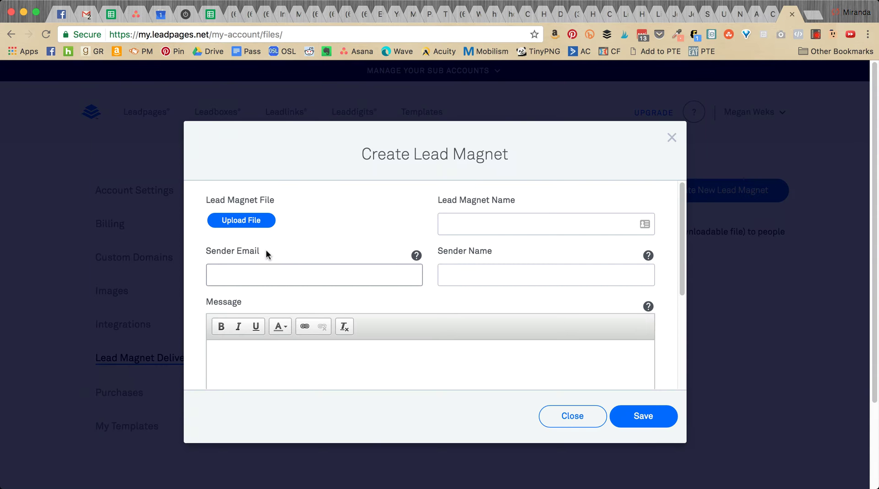
{"action": "left_click", "coordinate": [251, 222]}
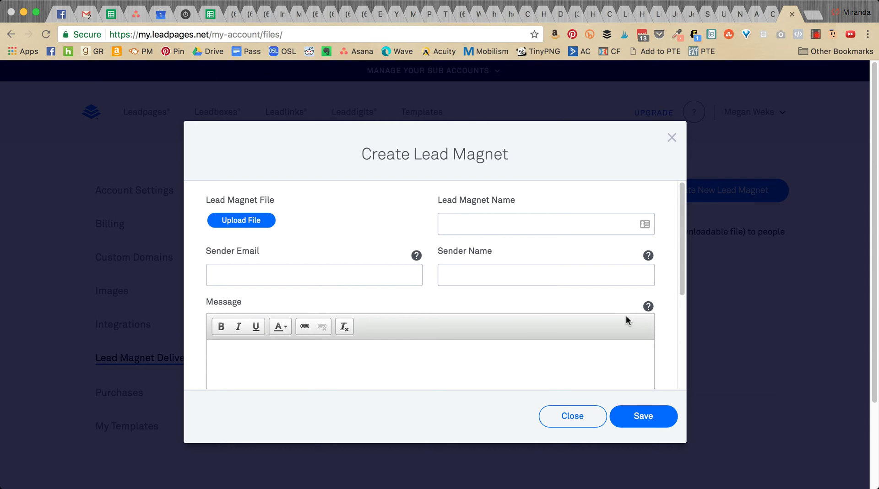
{"action": "left_click", "coordinate": [518, 230]}
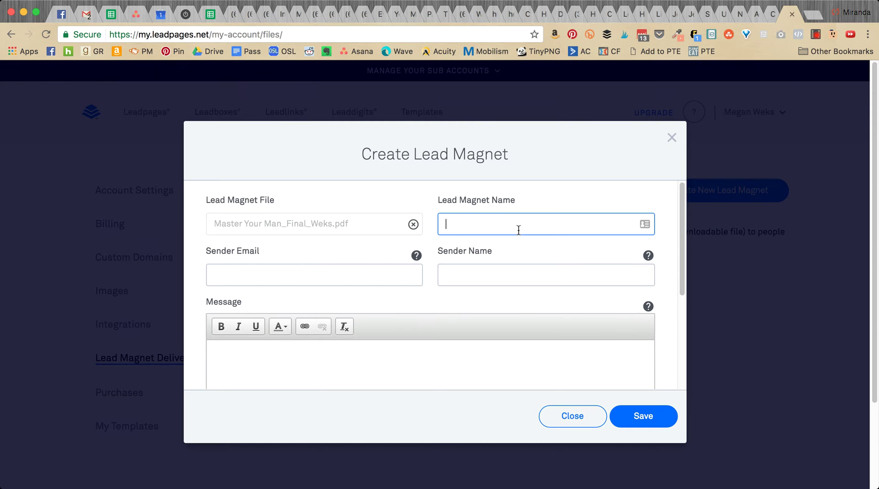
{"action": "type", "text": "Master Your Man Checklist"}
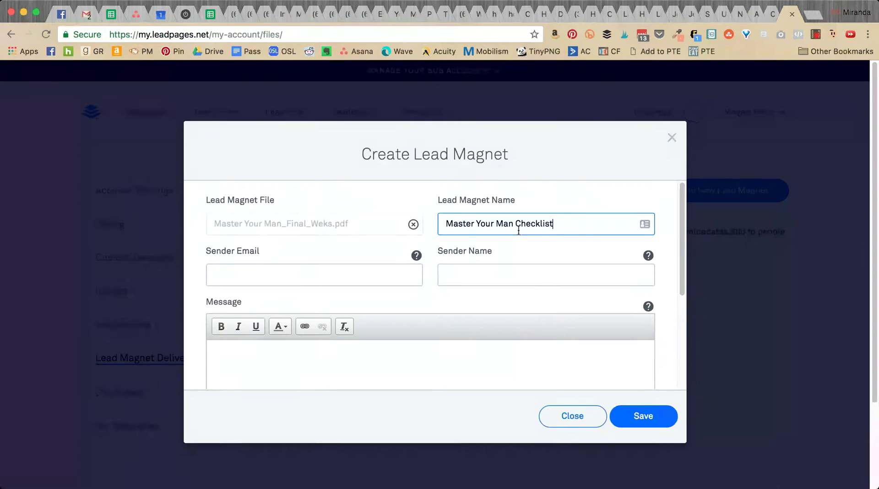
{"action": "left_click", "coordinate": [314, 272]}
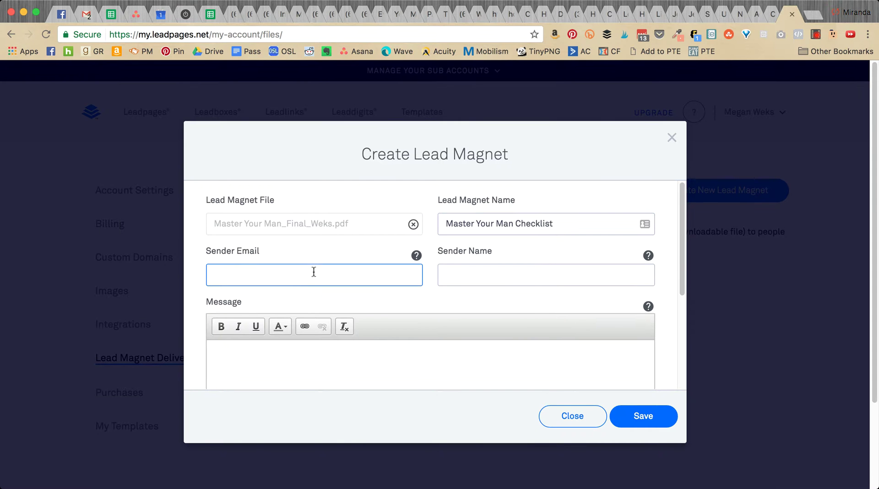
In Gmail, expand the message's sender details and select the sender's e-mail address.
{"action": "left_click", "coordinate": [92, 16]}
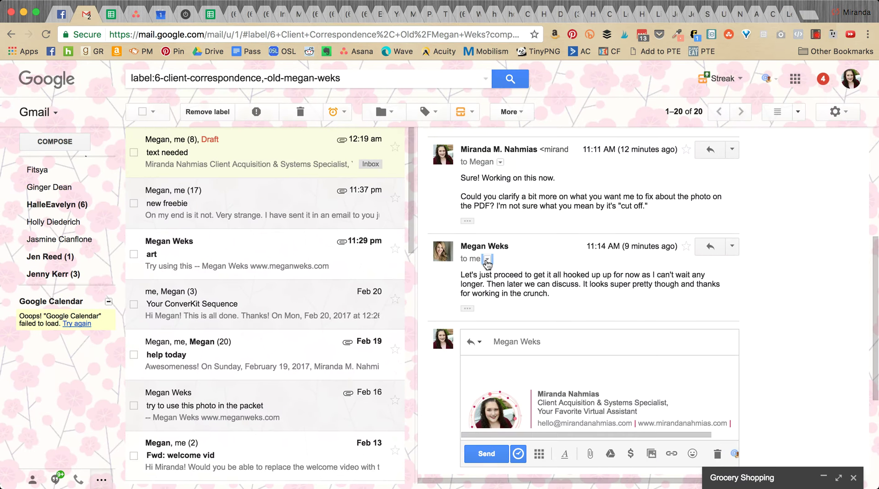
{"action": "left_click", "coordinate": [487, 260]}
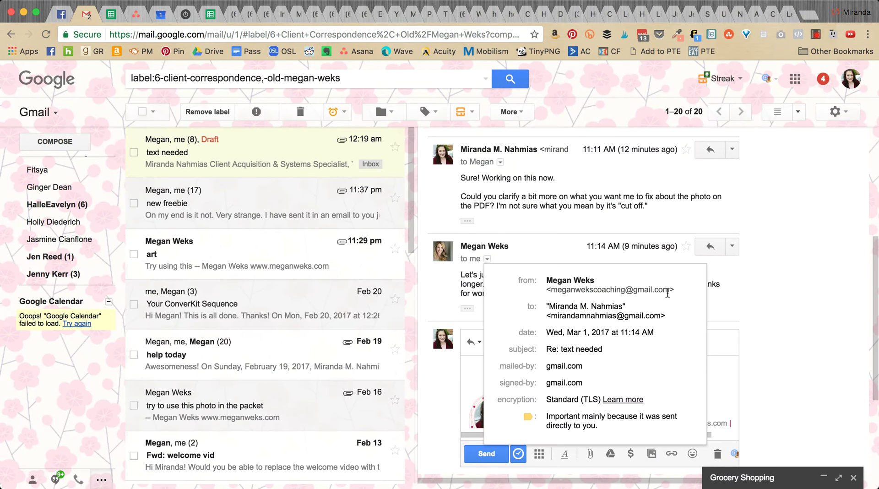
{"action": "left_click_drag", "start_coordinate": [669, 290], "coordinate": [551, 289]}
{"action": "key", "text": "ctrl+c"}
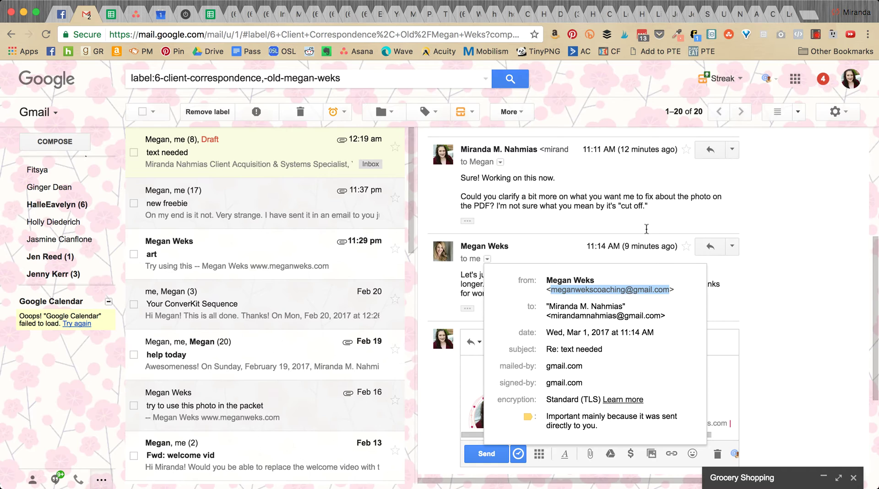
Enter the sender's e-mail and name and a 'Thanks so much for downloading this checklist!' message, then save.
{"action": "left_click", "coordinate": [789, 15]}
{"action": "key", "text": "ctrl+v"}
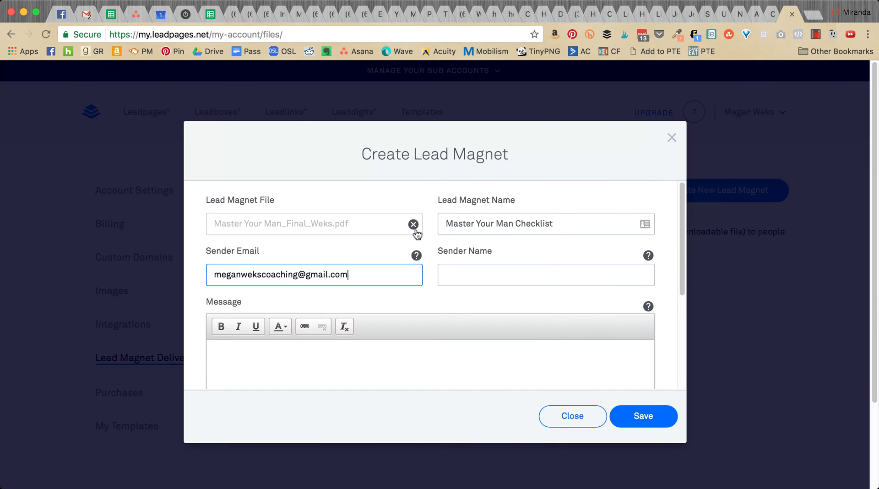
{"action": "key", "text": "Tab"}
{"action": "type", "text": "Megan Weks"}
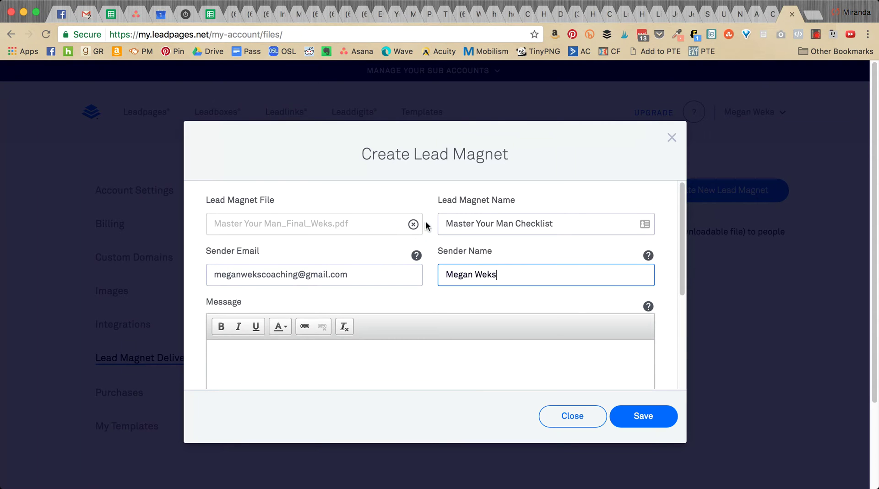
{"action": "scroll", "coordinate": [425, 225], "scroll_direction": "down", "scroll_amount": 3}
{"action": "left_click", "coordinate": [405, 249]}
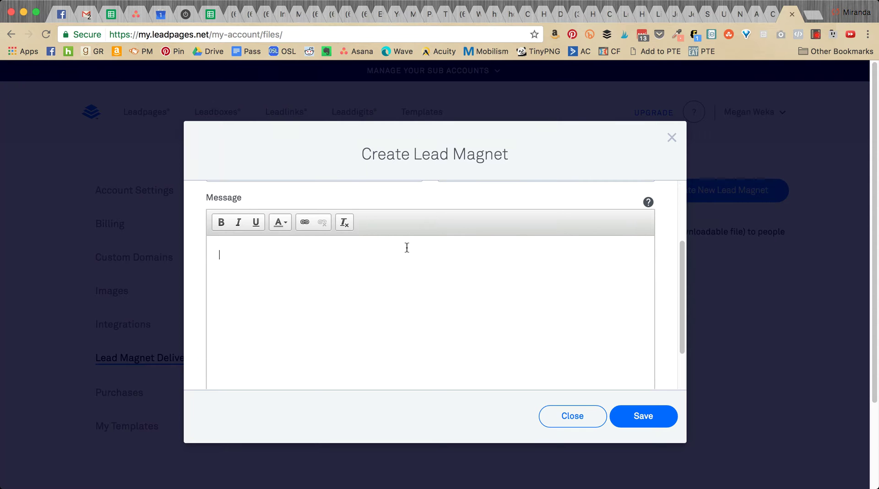
{"action": "type", "text": "Thanks so much for downloading this checklist!"}
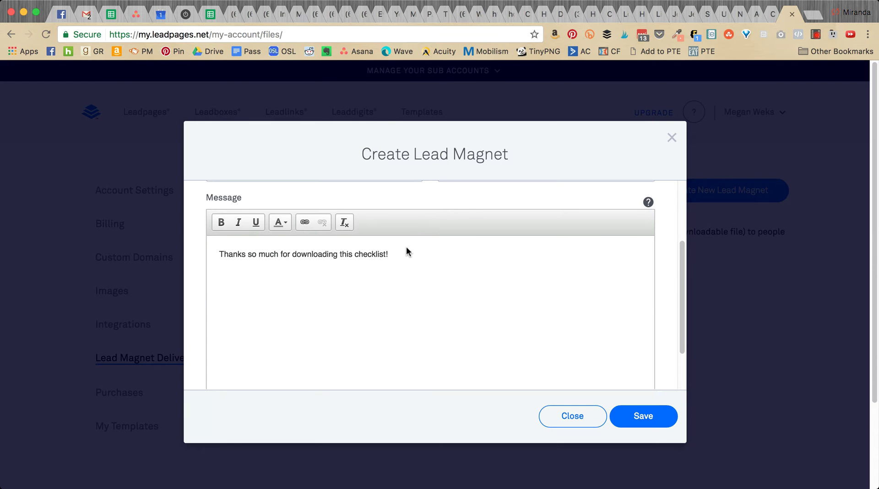
{"action": "type", "text": " It's time for you to master your man."}
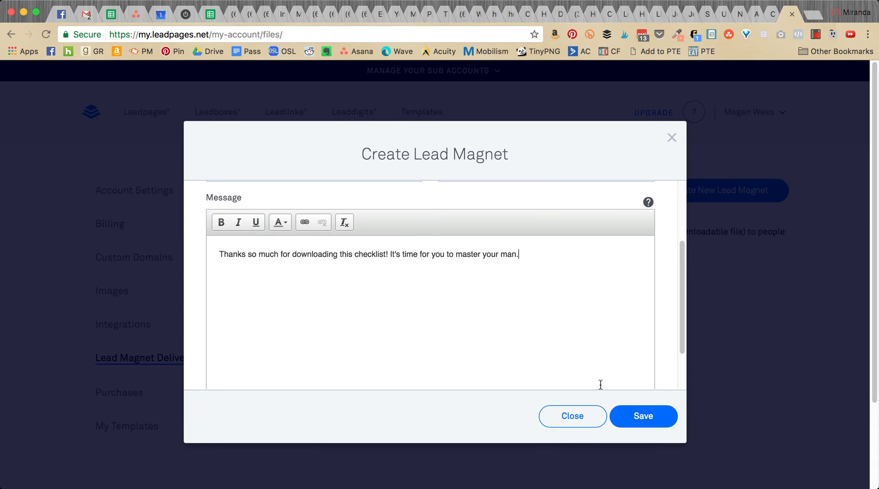
{"action": "left_click", "coordinate": [625, 418]}
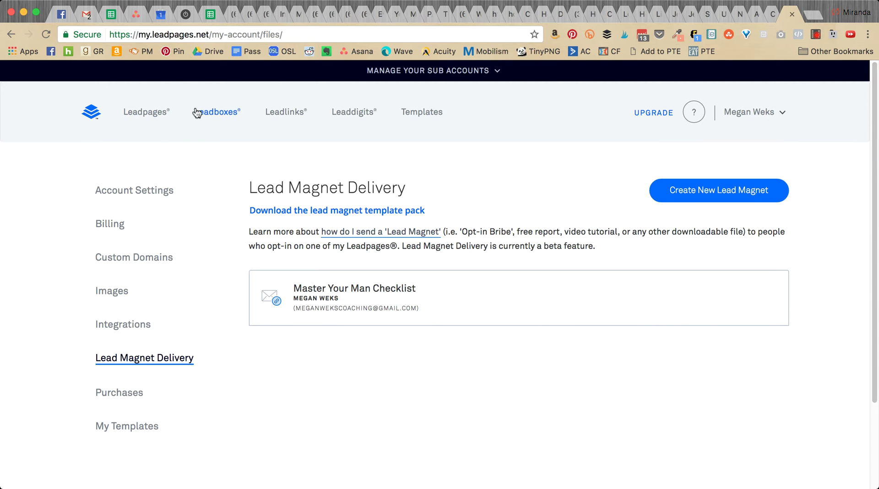
Go back to the Leadpages list of landing pages.
{"action": "left_click", "coordinate": [147, 111]}
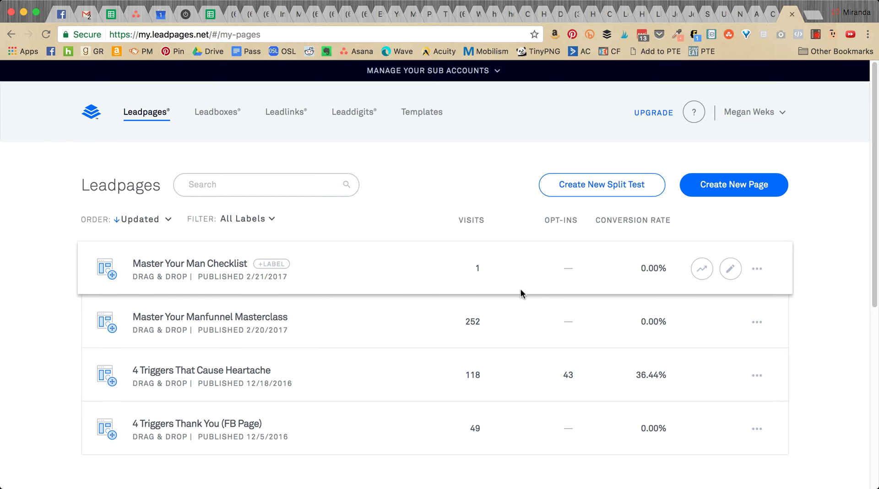
Edit the Master Your Man Checklist page and show the GRAB YOUR CHECKLIST! button's My Leadbox 1 link.
{"action": "left_click", "coordinate": [736, 277]}
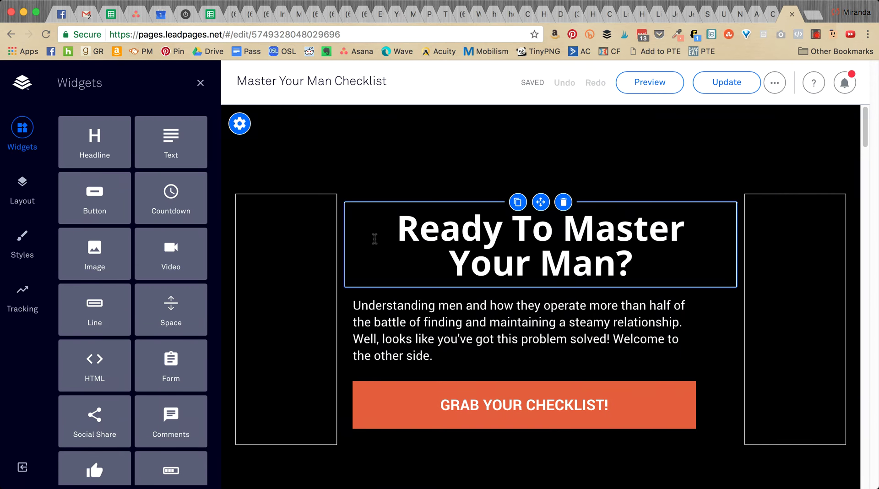
{"action": "left_click", "coordinate": [525, 406]}
{"action": "left_click", "coordinate": [527, 405]}
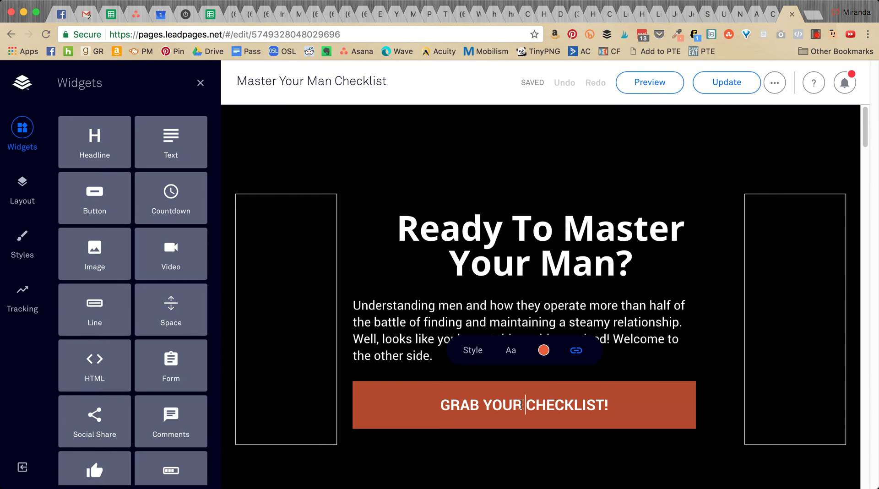
{"action": "left_click", "coordinate": [576, 351]}
{"action": "left_click", "coordinate": [576, 353]}
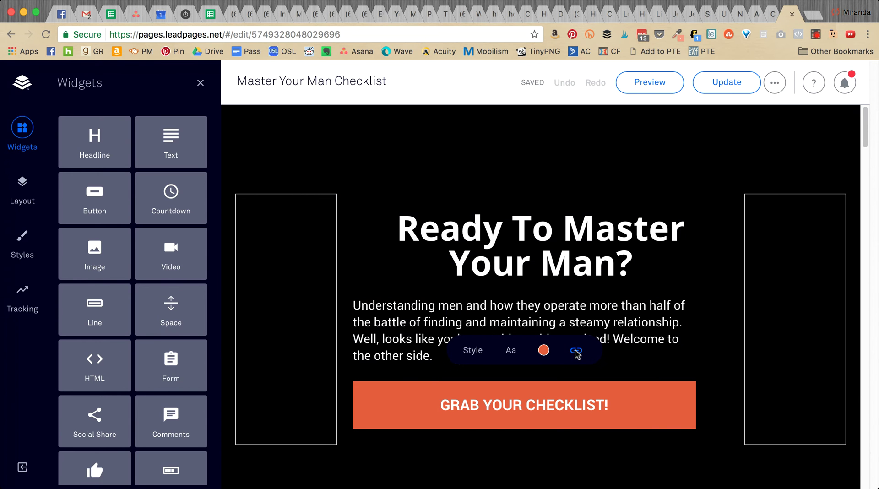
{"action": "left_click", "coordinate": [576, 352]}
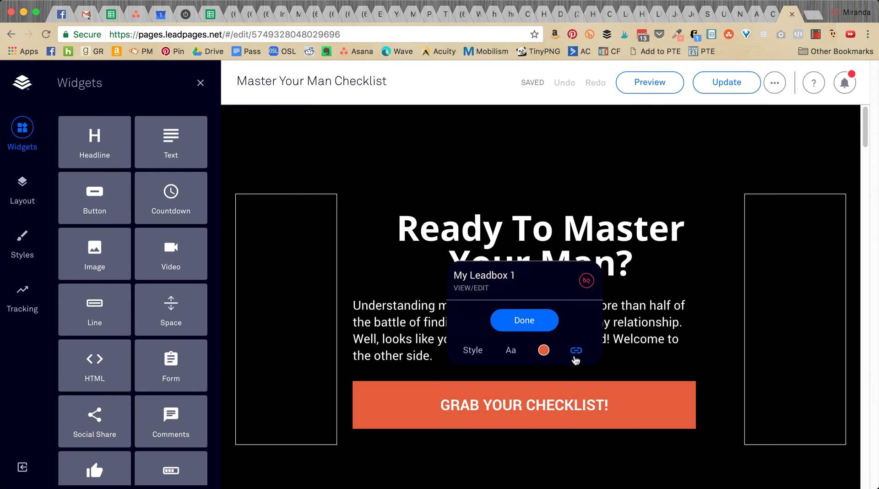
Open My Leadbox 1 and bring up its e-mail opt-in form's Edit Your Form settings.
{"action": "left_click", "coordinate": [482, 288]}
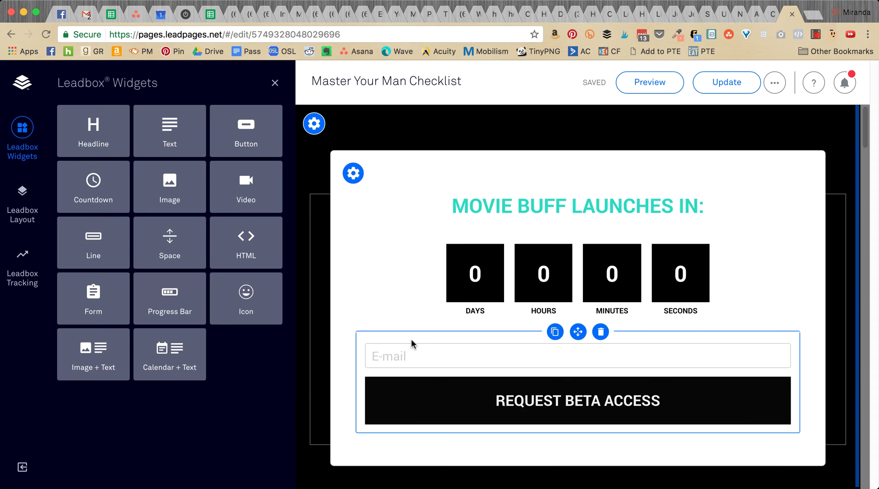
{"action": "left_click", "coordinate": [406, 360]}
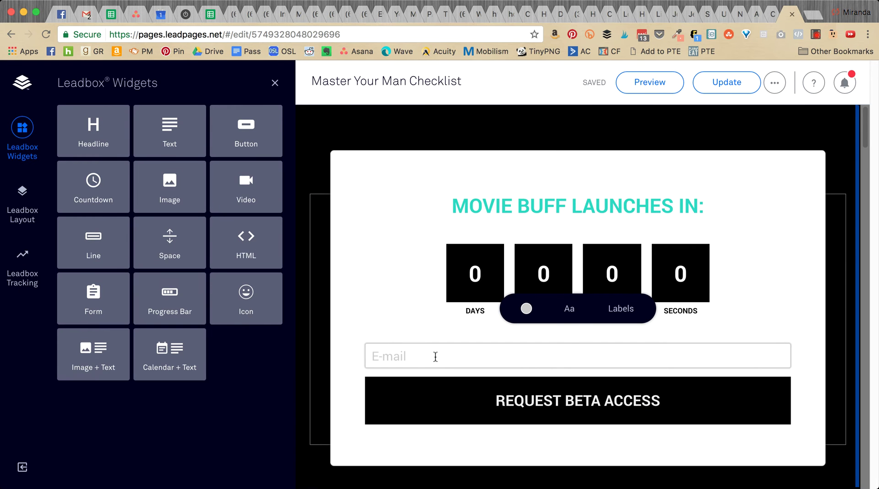
{"action": "left_click", "coordinate": [388, 353]}
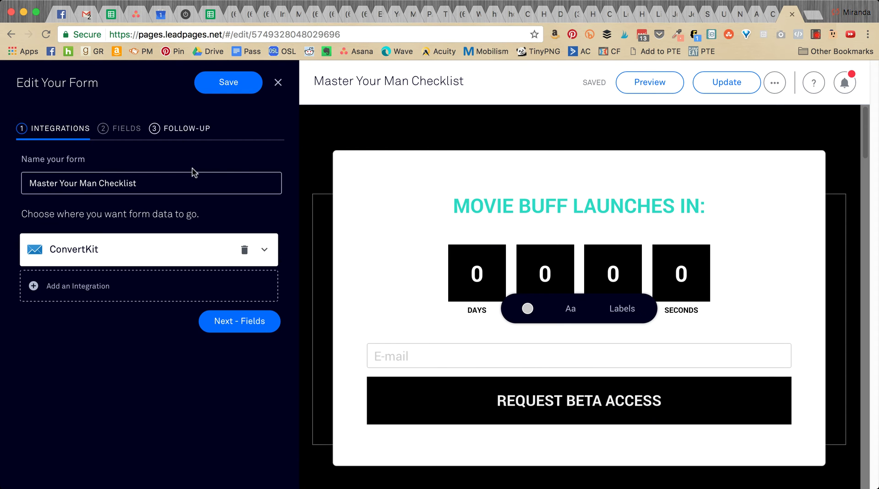
Attach the Master Your Man Checklist file to the form's follow-up delivery.
{"action": "left_click", "coordinate": [133, 132]}
{"action": "left_click", "coordinate": [184, 131]}
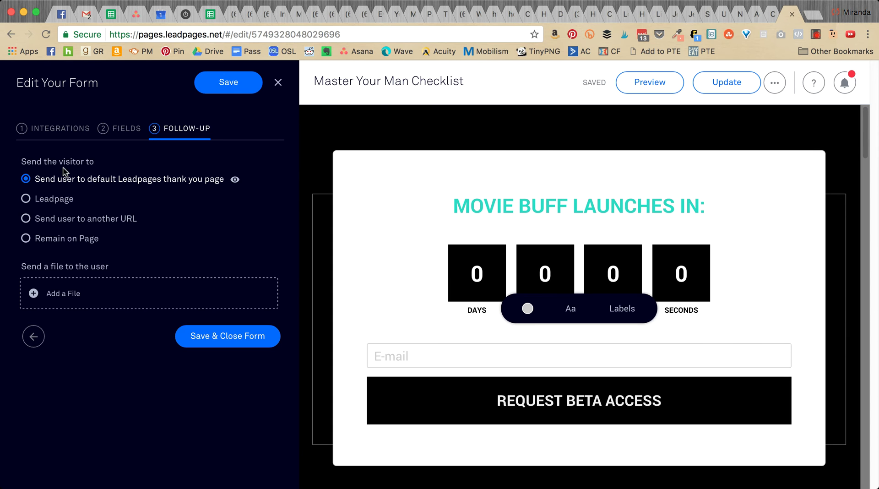
{"action": "left_click", "coordinate": [55, 296]}
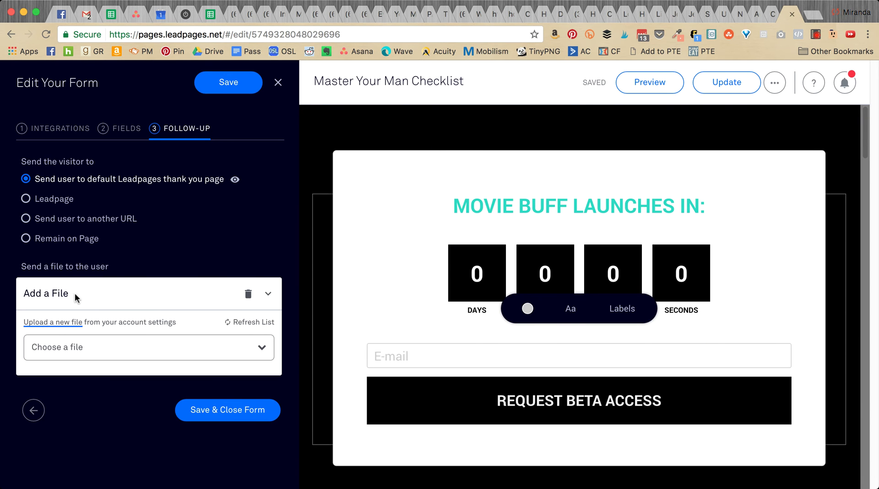
{"action": "left_click", "coordinate": [63, 348]}
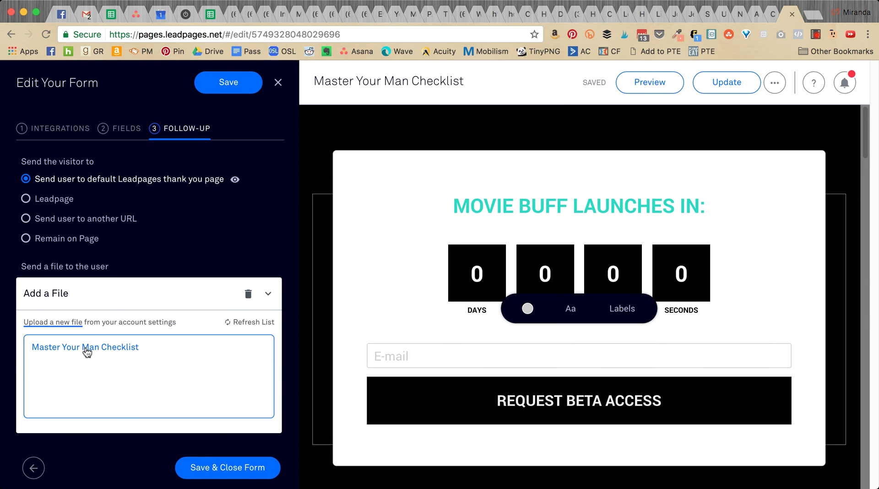
{"action": "left_click", "coordinate": [85, 346]}
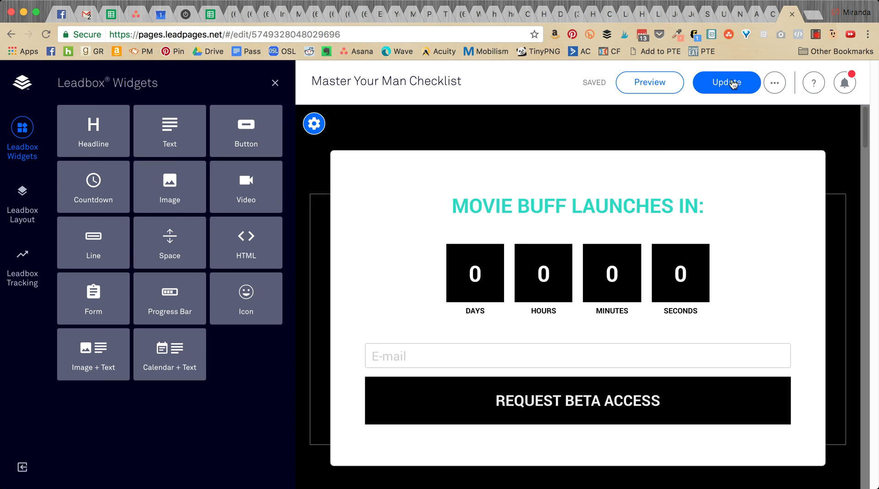
Publish the page update so the leadbox delivers the checklist.
{"action": "left_click", "coordinate": [732, 83]}
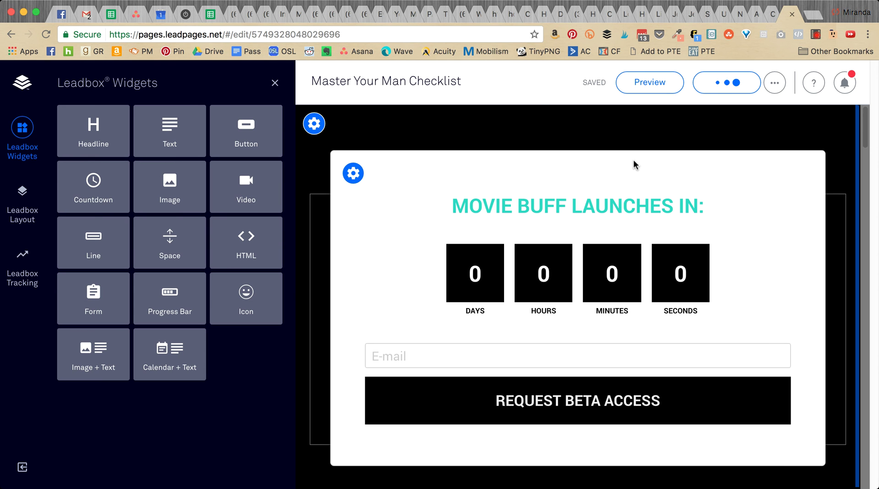